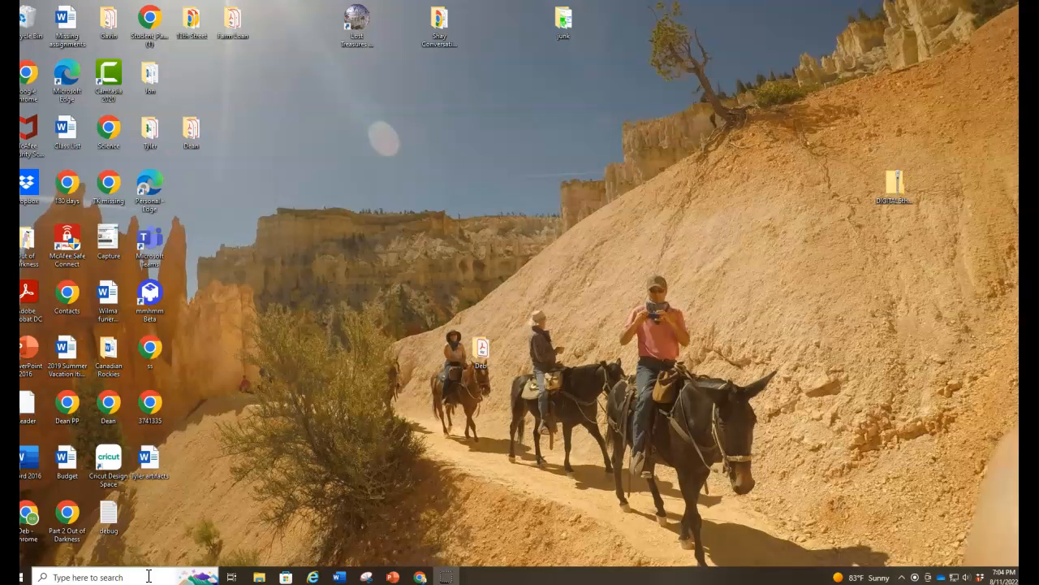
left_click(339, 579)
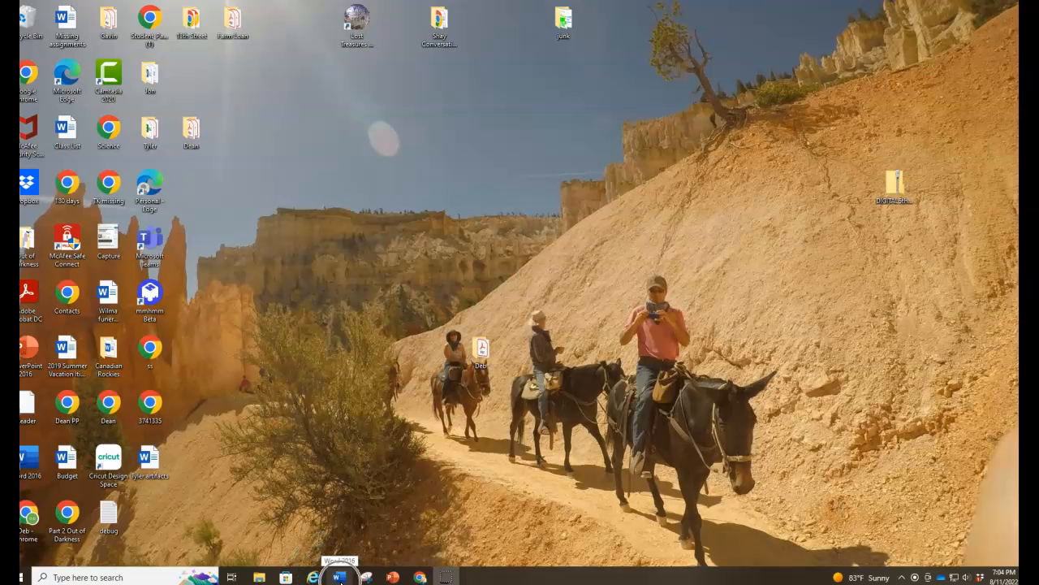
key("ctrl")
key("ctrl")
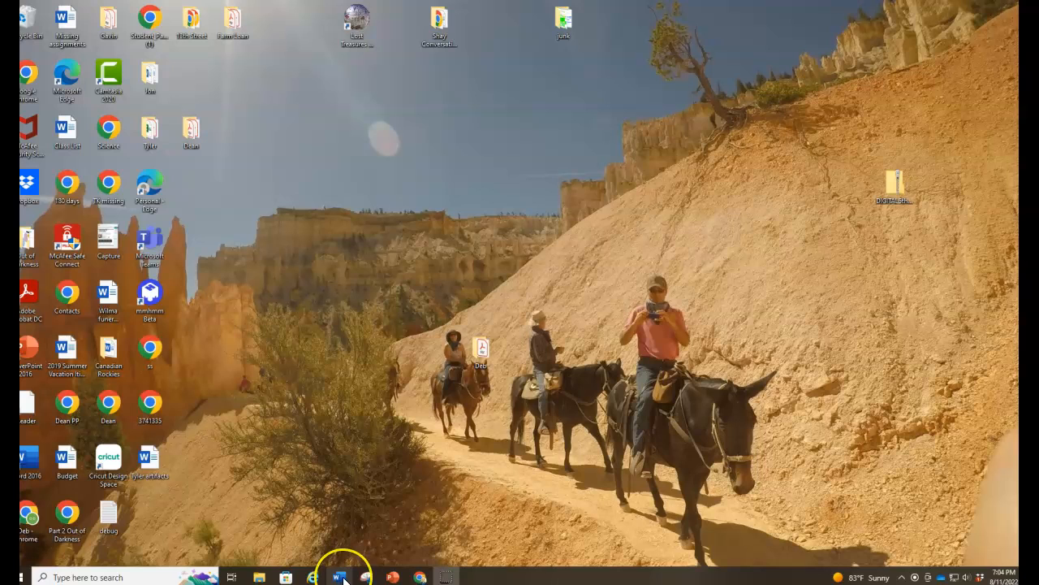
key("ctrl")
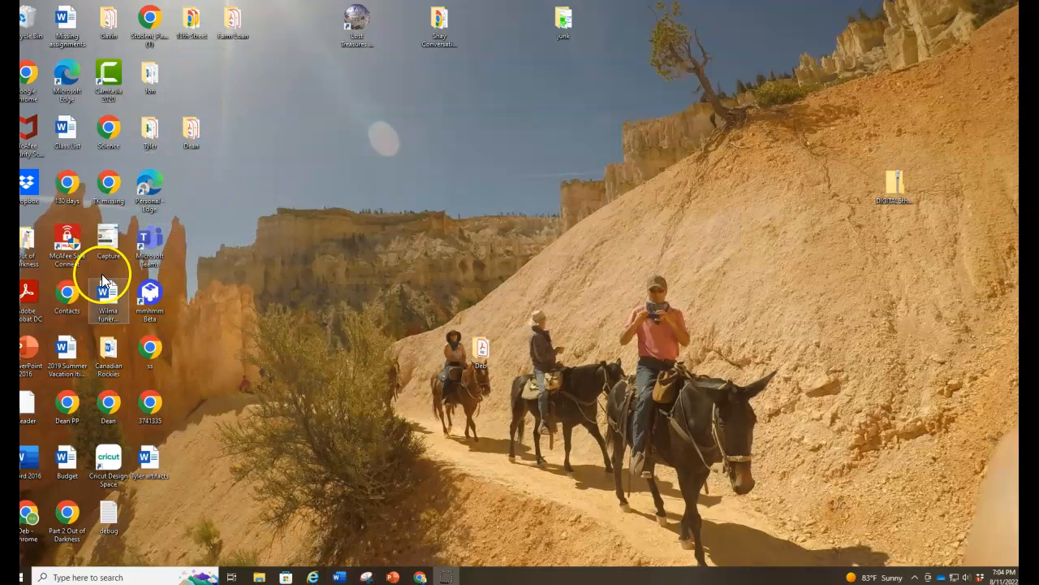
key("ctrl")
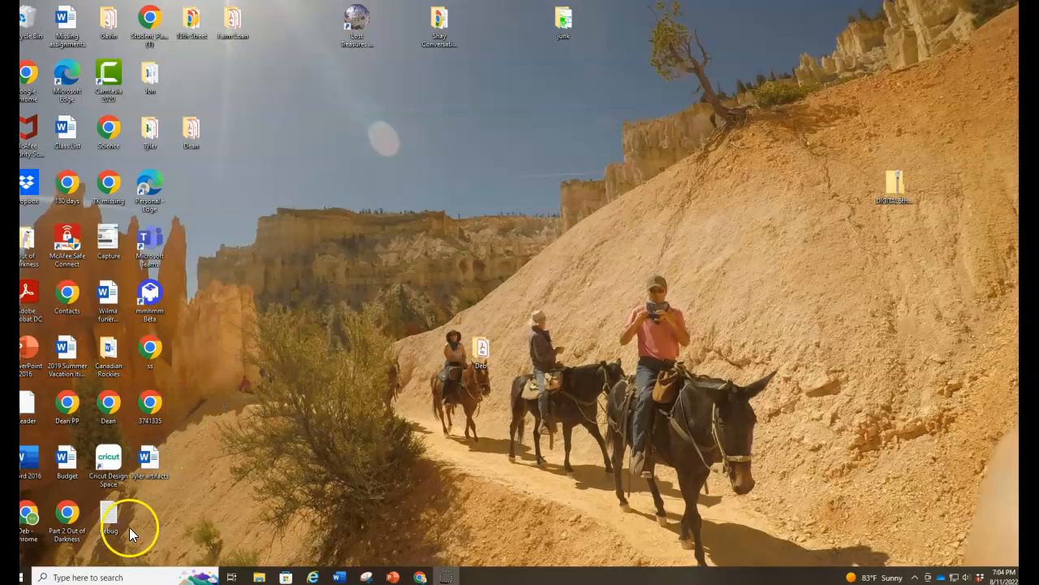
Step: Search Windows for Word, open it and create a blank document
left_click(128, 577)
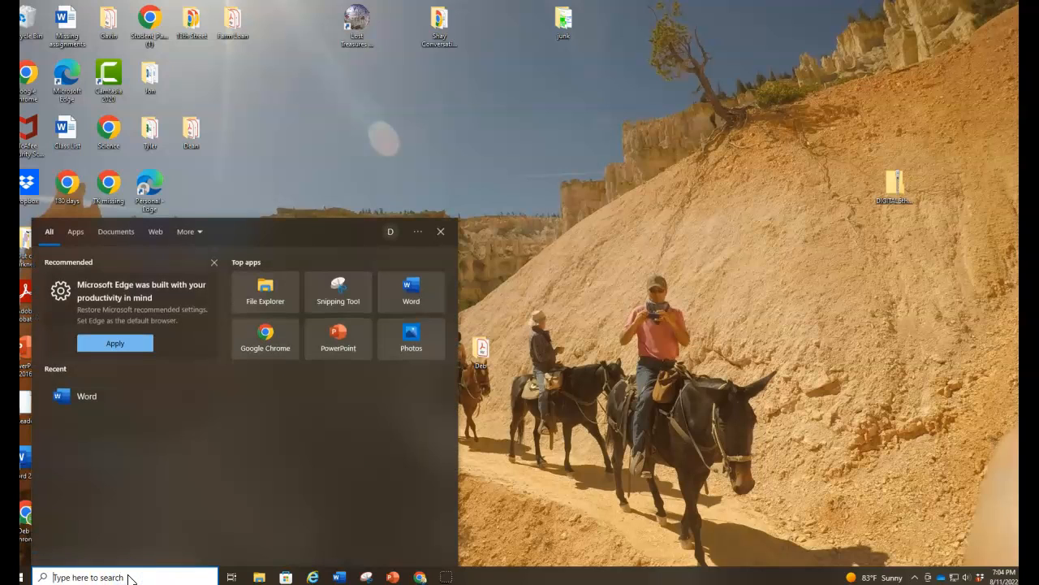
type("word")
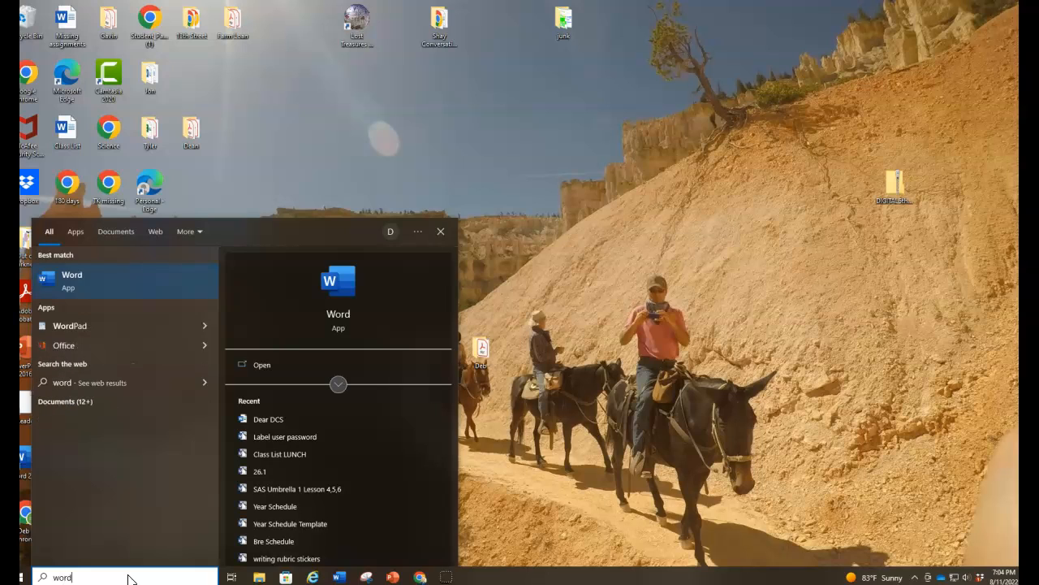
left_click(363, 274)
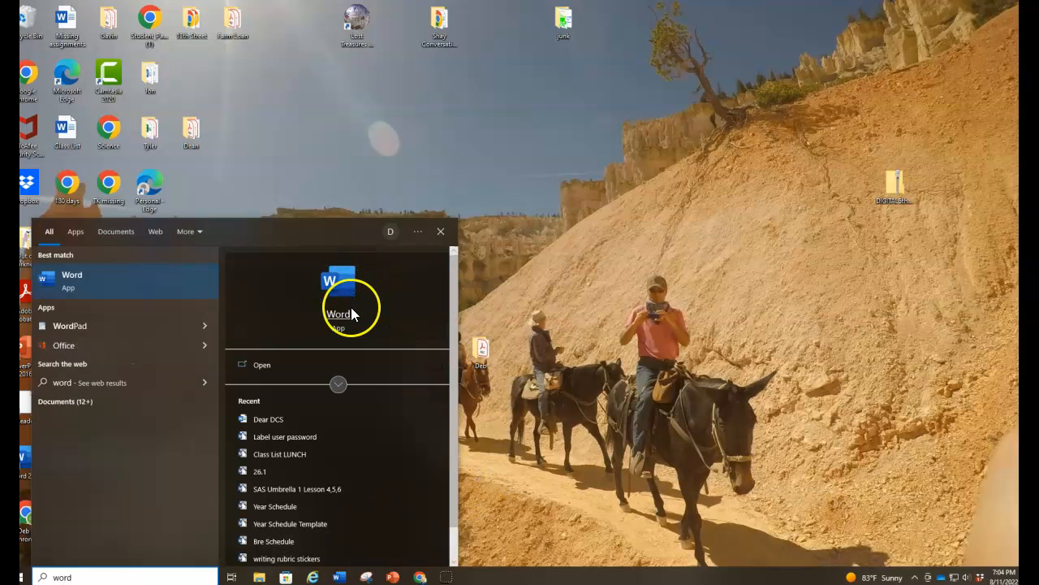
left_click(271, 365)
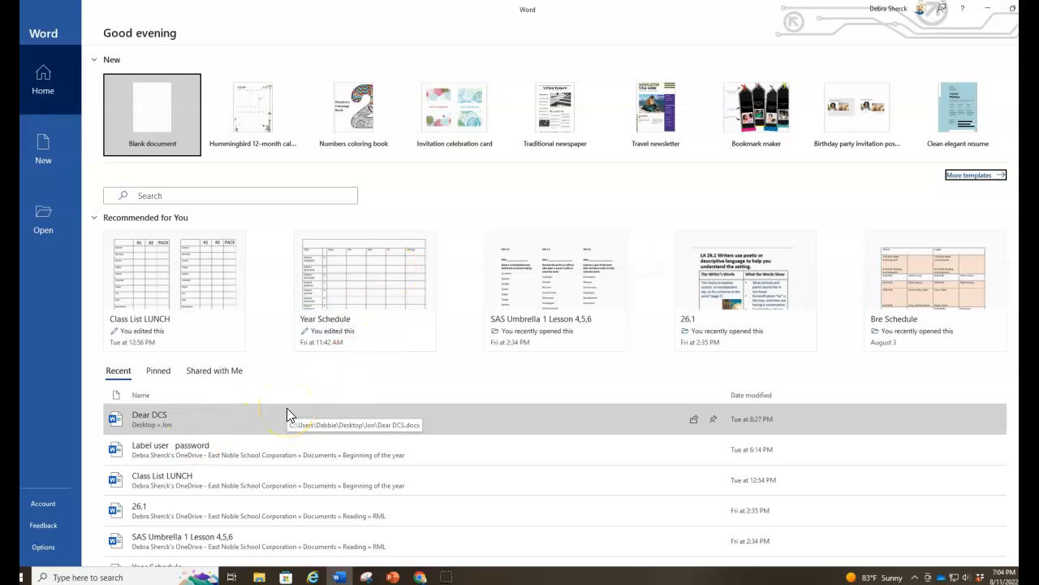
left_click(148, 122)
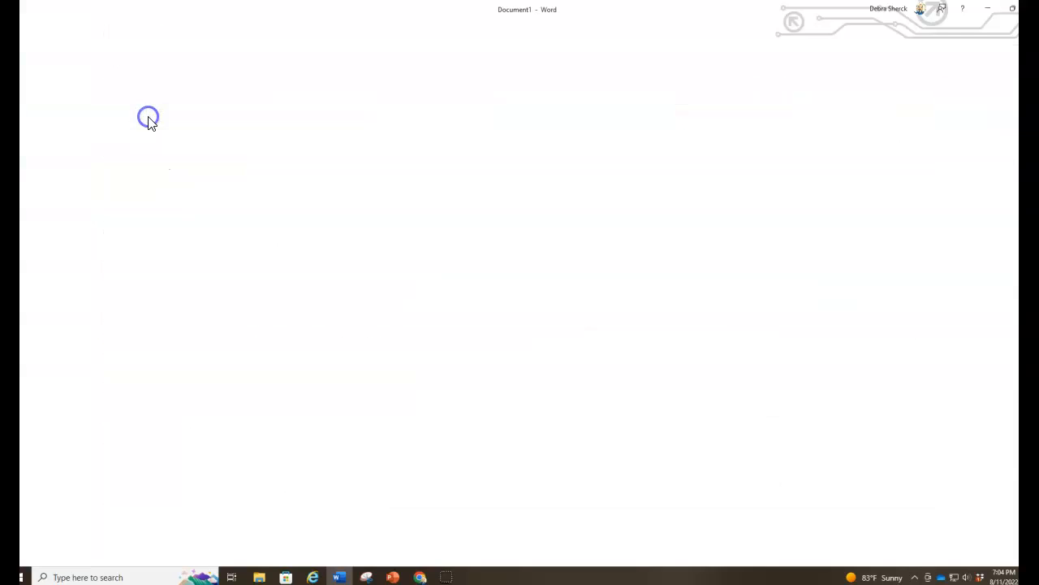
Step: Enter the author's full name on the first line of the blank document
left_click(486, 228)
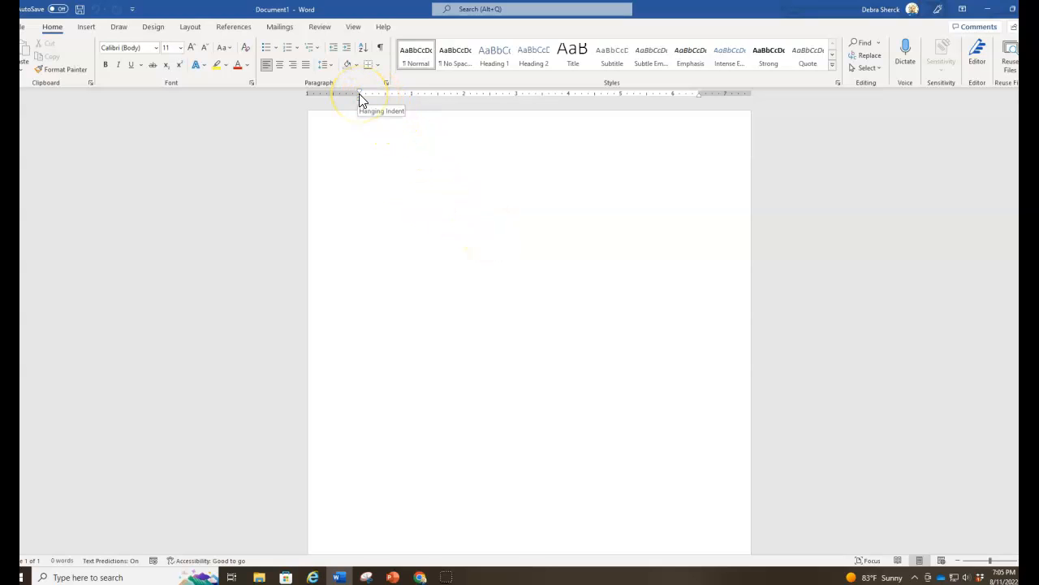
left_click(350, 167)
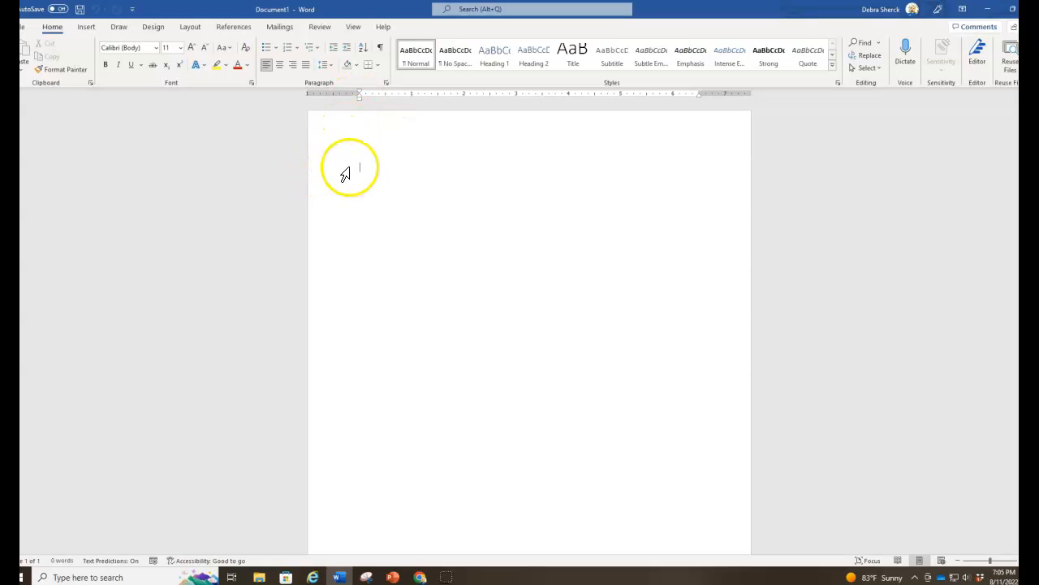
left_click(357, 167)
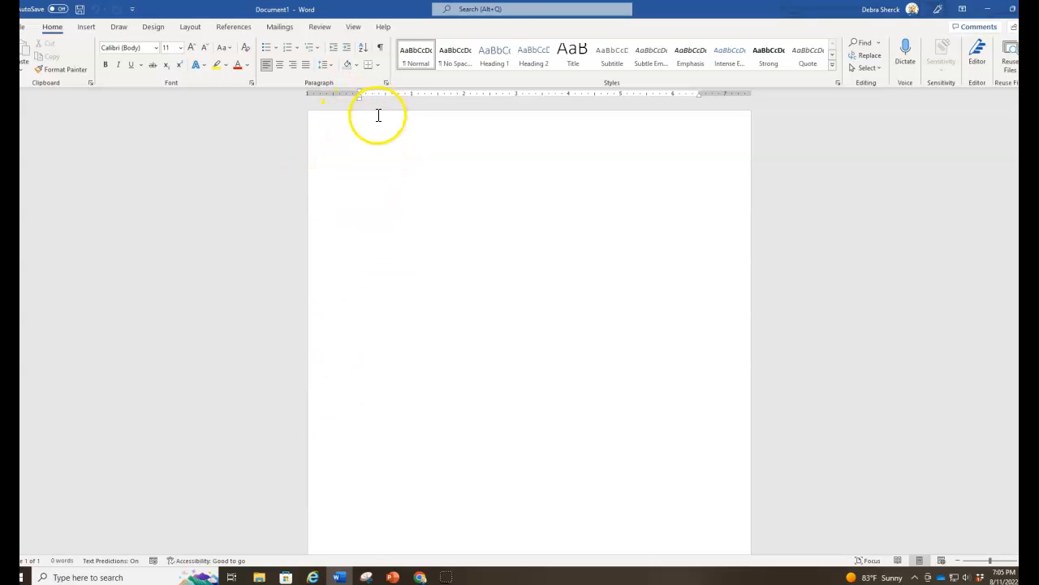
left_click(374, 166)
left_click(171, 50)
left_click(360, 169)
type("Debbie Sherck")
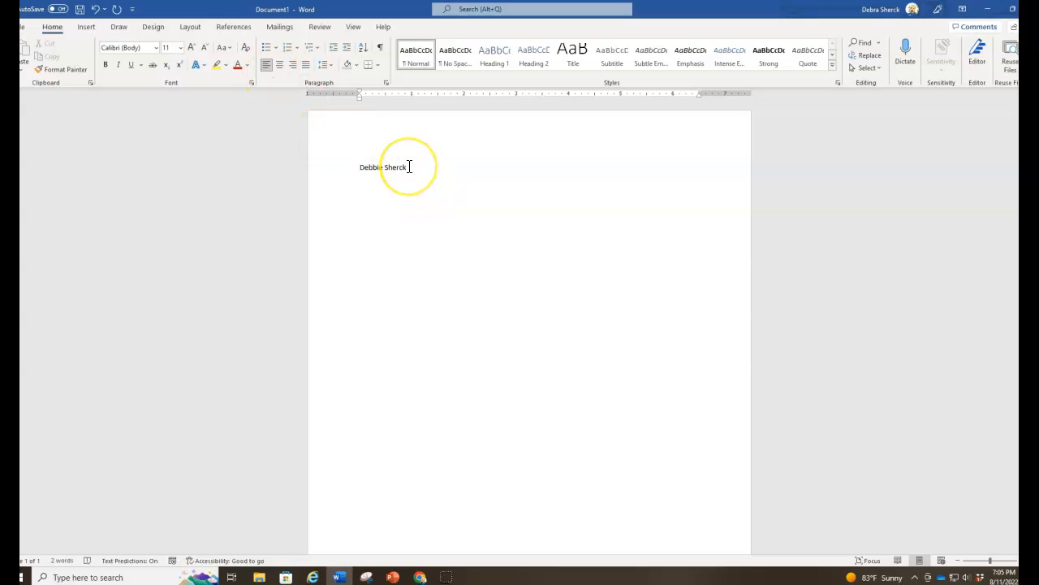
Step: Try a 72 pt font size on the name line and restore it to 11 pt Calibri
left_click_drag(409, 166, 358, 167)
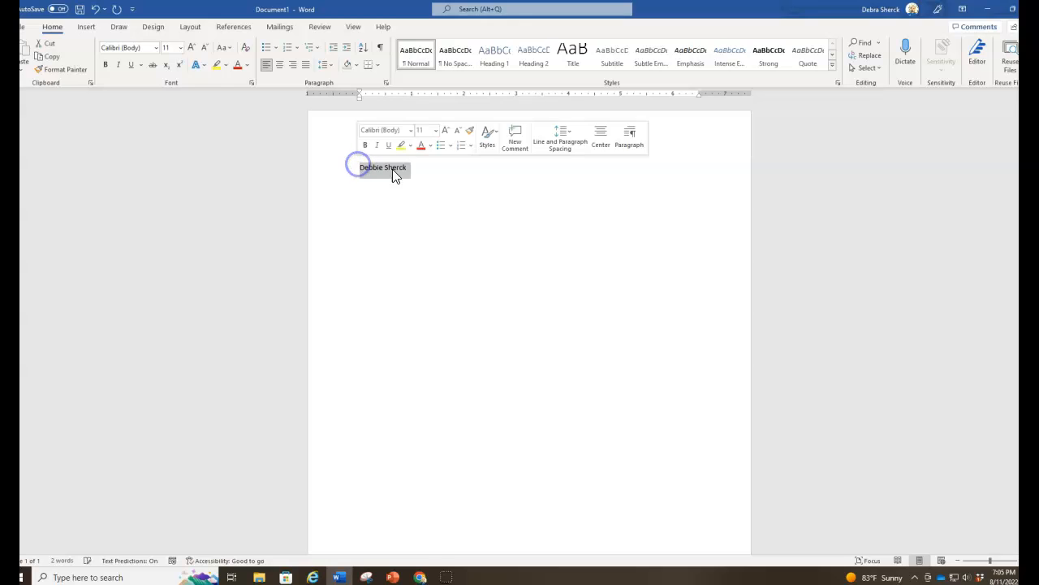
left_click(180, 48)
left_click(171, 248)
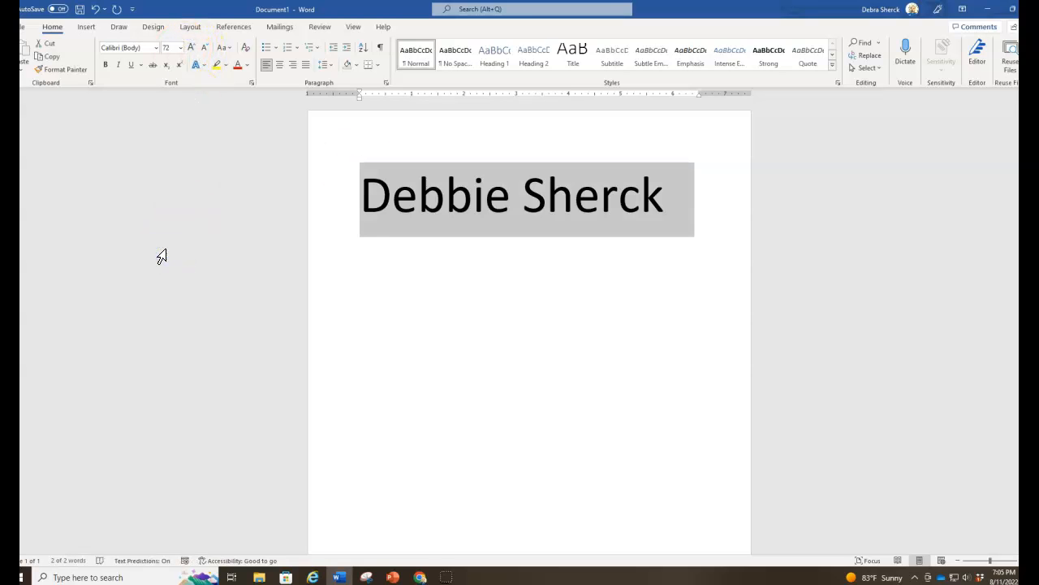
left_click(182, 48)
left_click(173, 98)
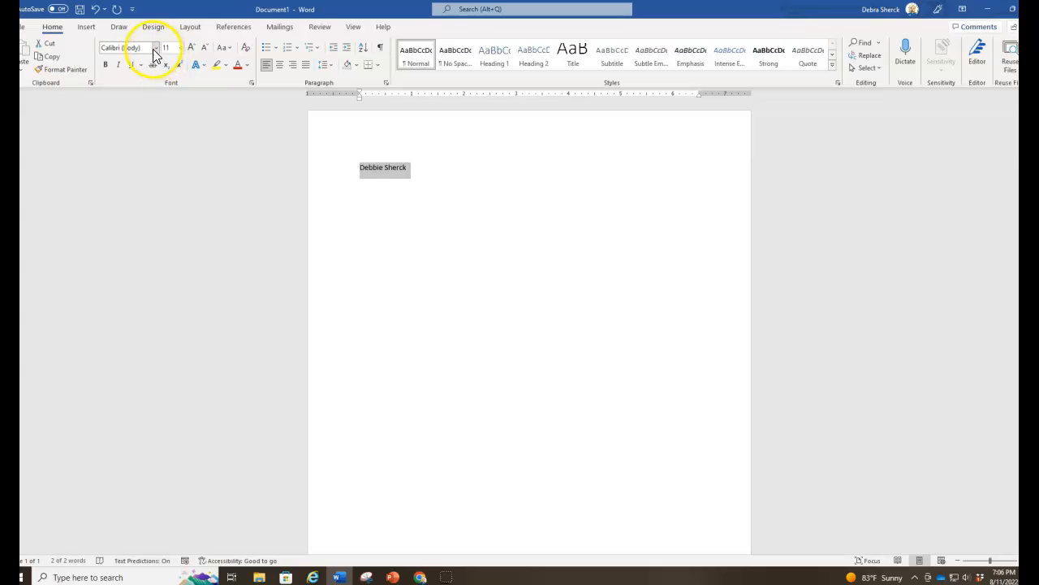
left_click(155, 52)
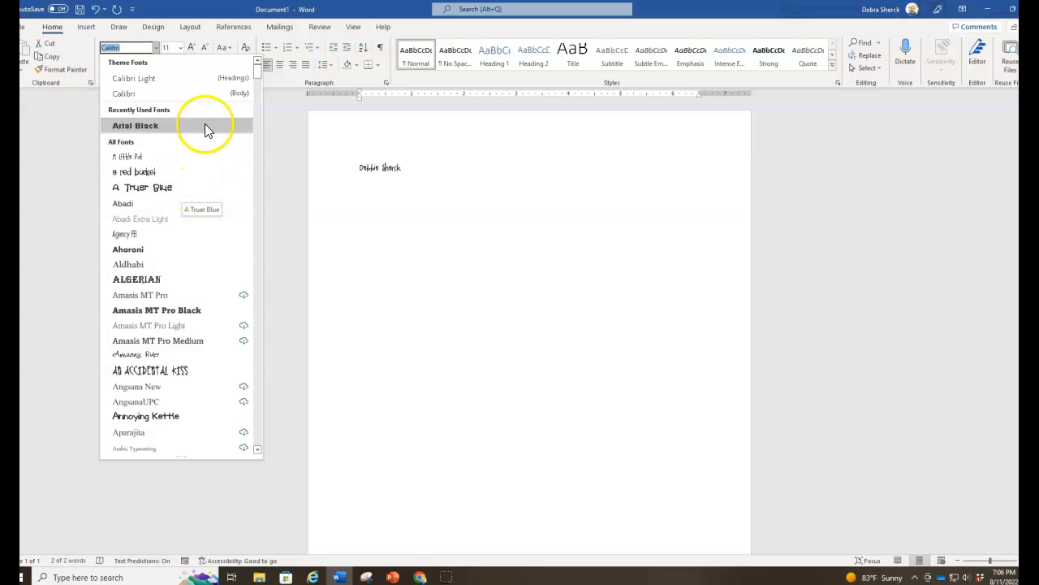
left_click(142, 95)
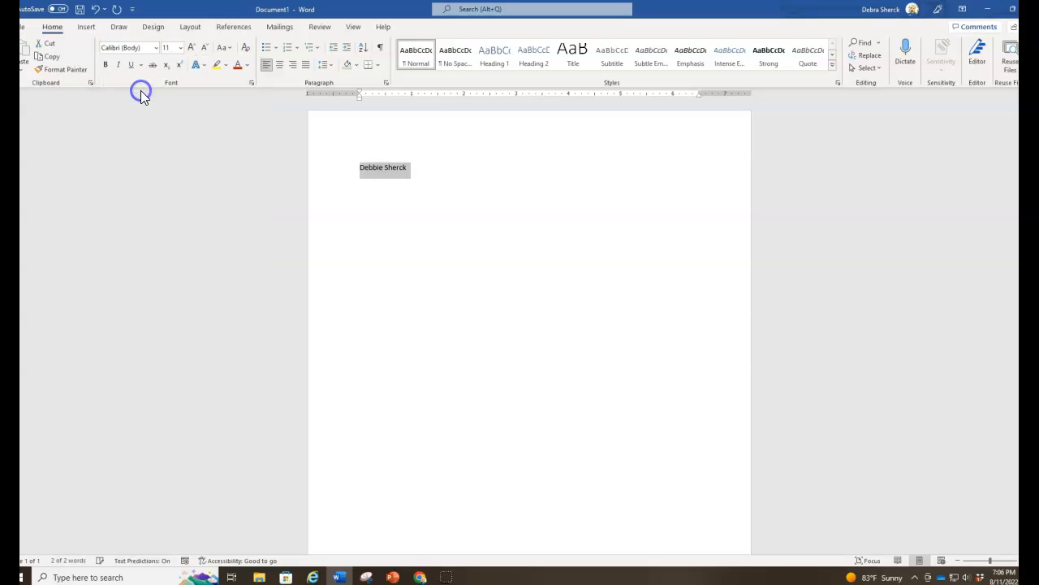
Step: Add the date 8-12-22 on a new line below the name
left_click(414, 168)
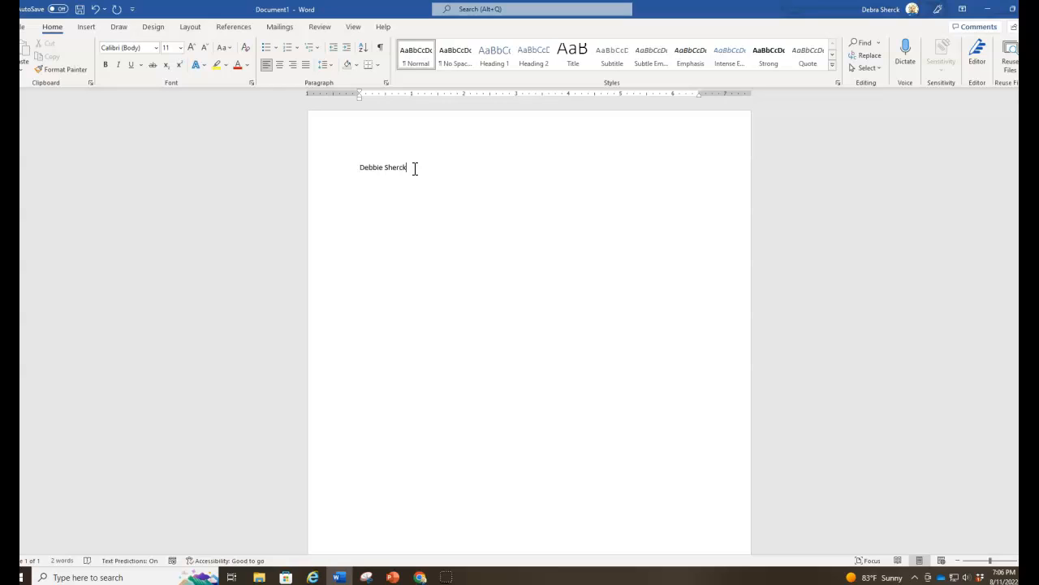
key("Return")
type("8")
type("-12-")
type("22")
Step: Begin the story below the date with "Once upon at ime there was a mouse name Henry. Henry lived in an alley with his family."
type("Once")
type(" upon")
type(" at ime there ")
type("was a mouse")
type(" name H")
type("enry.")
type("  Hen")
type("ry lived i")
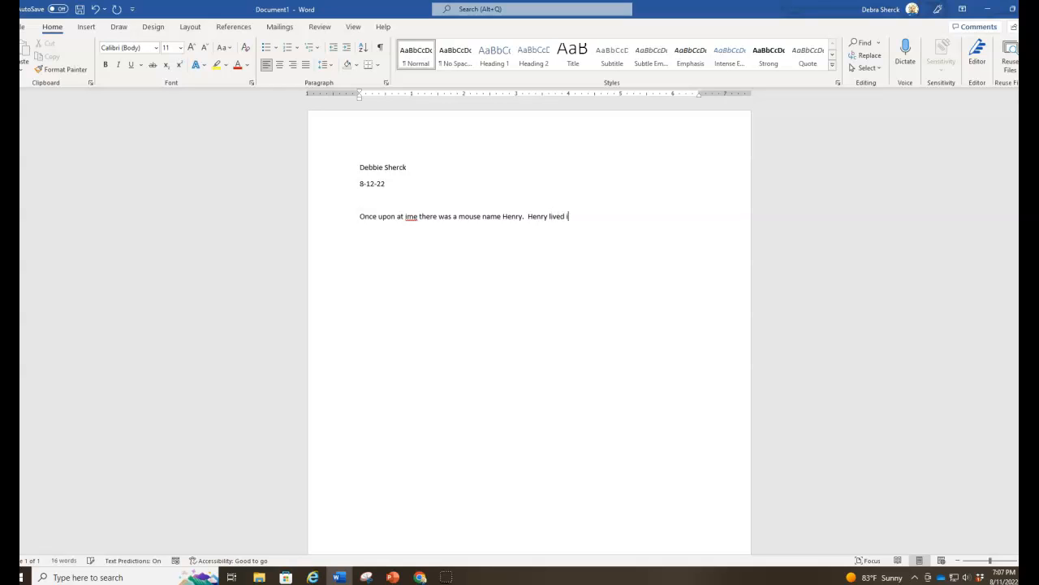
type("n an alley with his family.")
Step: Continue with "Every day Henry and his family took a walk to town to look for food. One day on their walk they found a bag on money."
left_click(415, 218)
key("End")
type("Every day Henry")
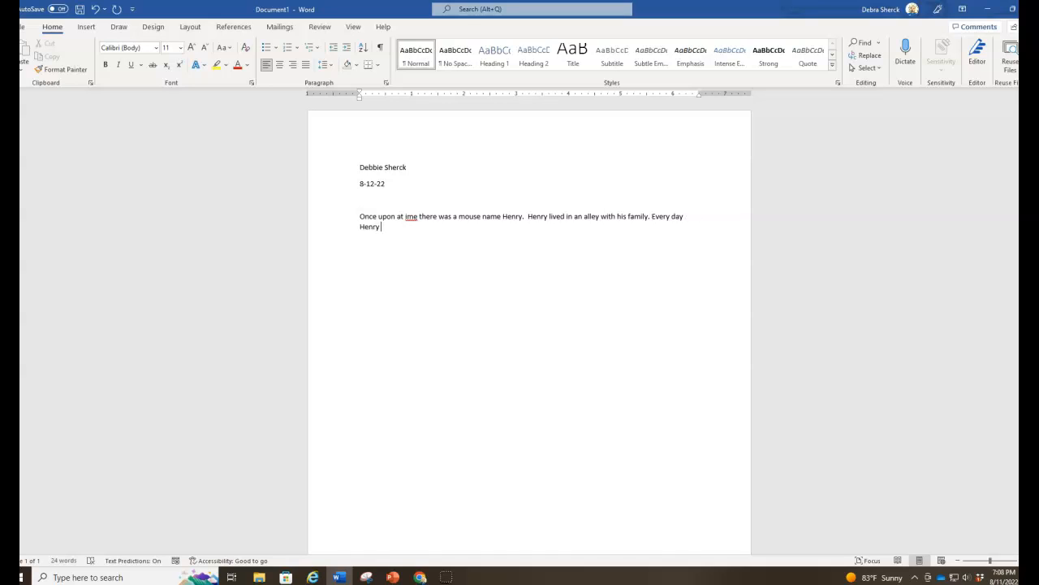
type("and his ")
type("family too")
type("k a walk")
type(" to town f")
type("o ")
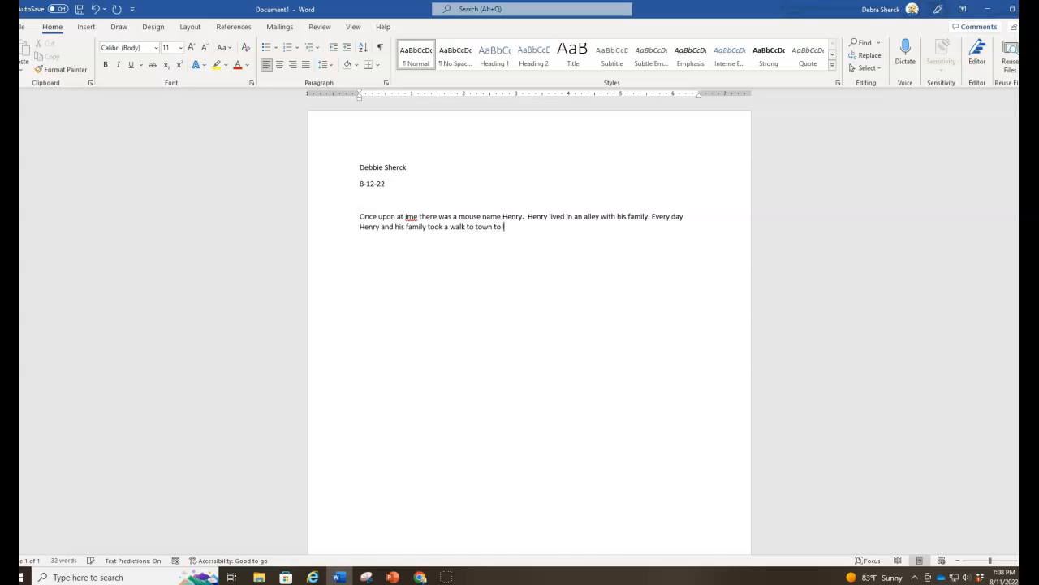
type("look for food.  One day on their w")
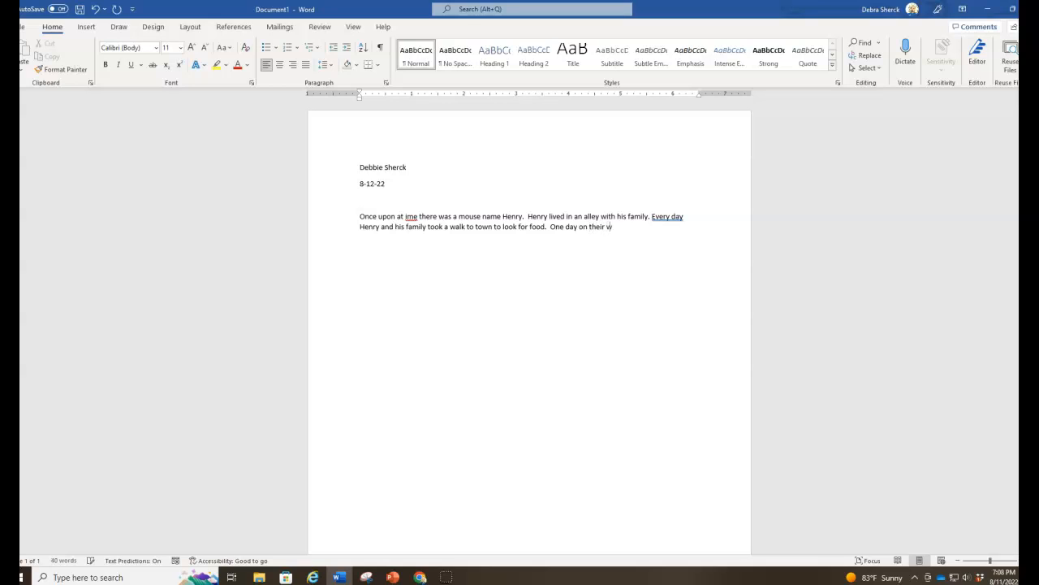
type("alk they found a bag on money.")
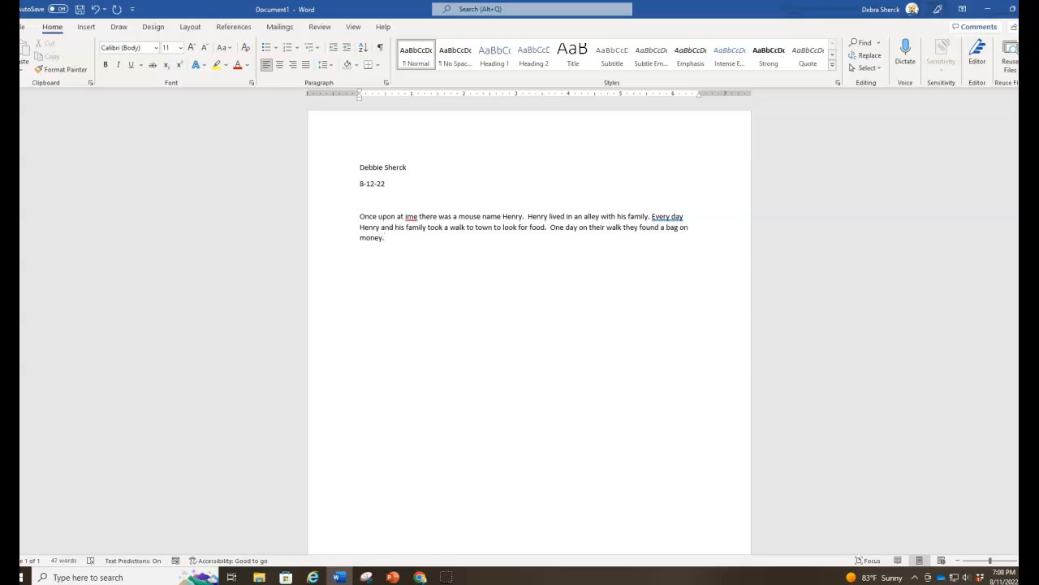
Step: Lengthen the story paragraph with a few lines of random filler letters after its last sentence
type(" j")
type("jfasjfsvvkaj ")
type("jfdasjfiosajfadjfsadfjsiad jdjfl;sa")
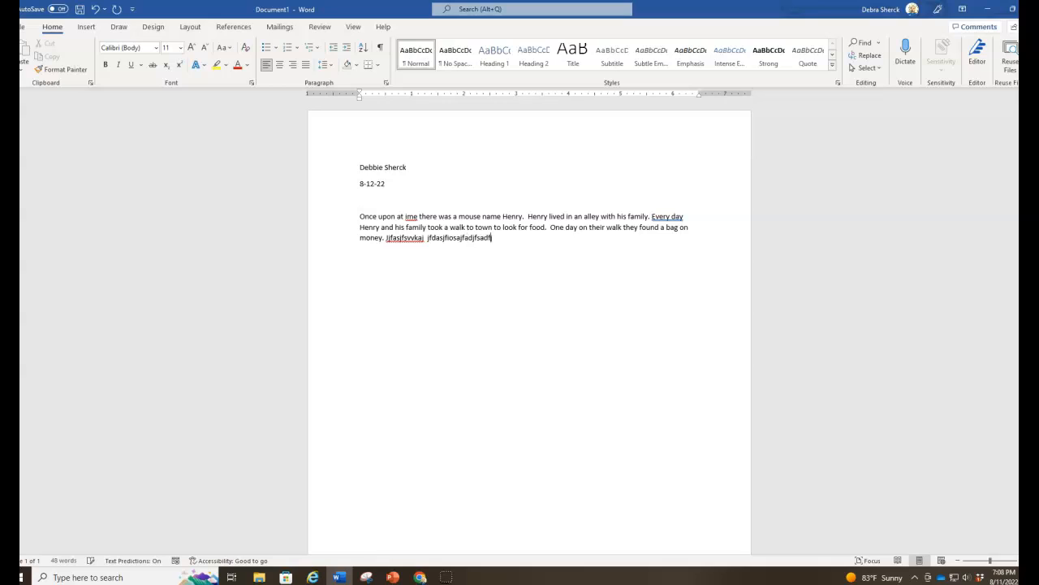
type("jdfsajdfljasdklfjasldjf")
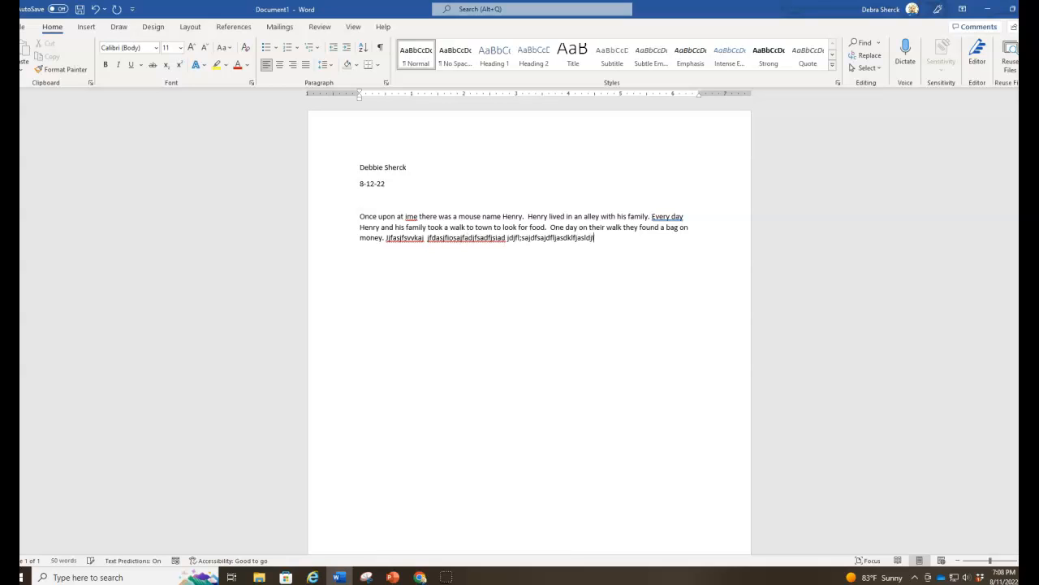
type("asljdf lasjkdfjasdfjskajdfsfla")
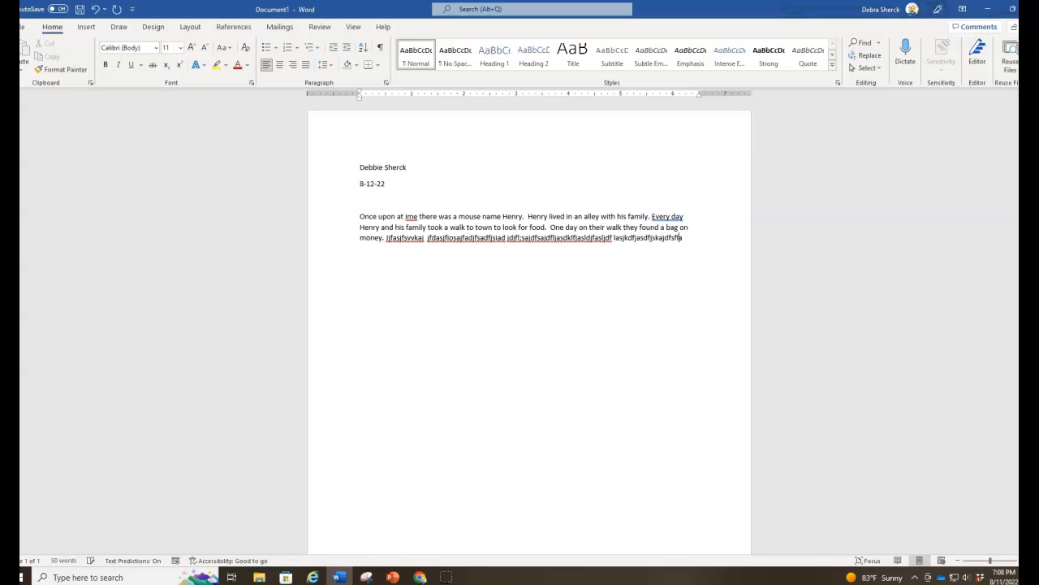
type("sdjfsjfdasjjfklasjdflkasjdflfjasldfjlasjd")
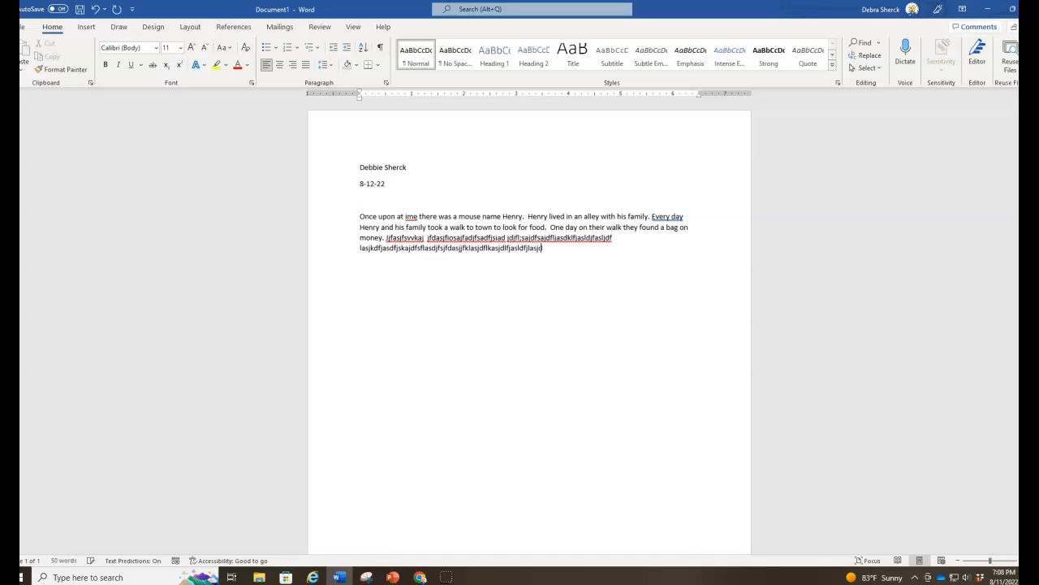
type("fkldajf jdflkasjdflkjasdljfasljd")
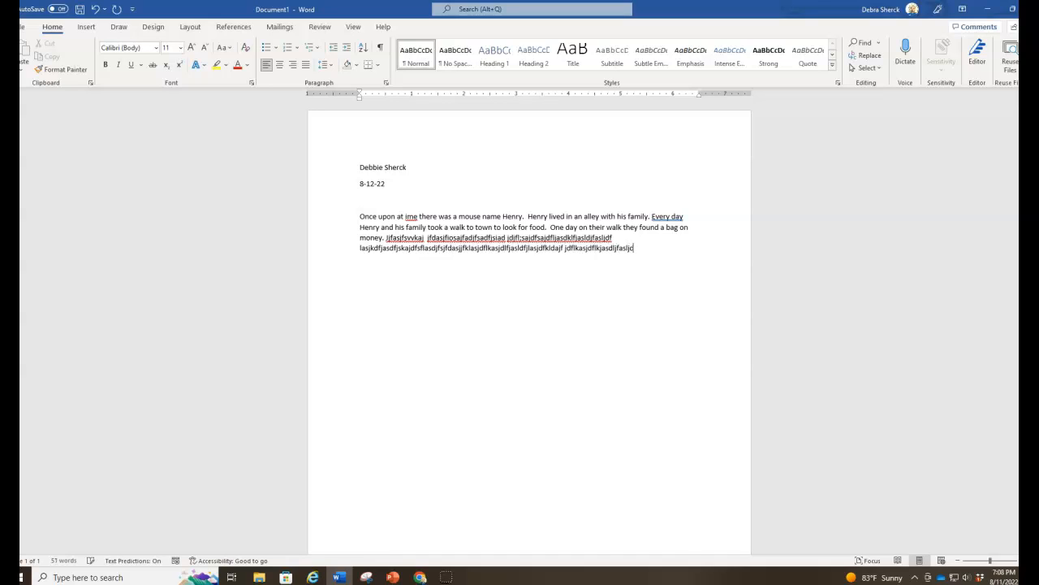
type("flsjadlfjasljdfas sdfjlasjfsjfa")
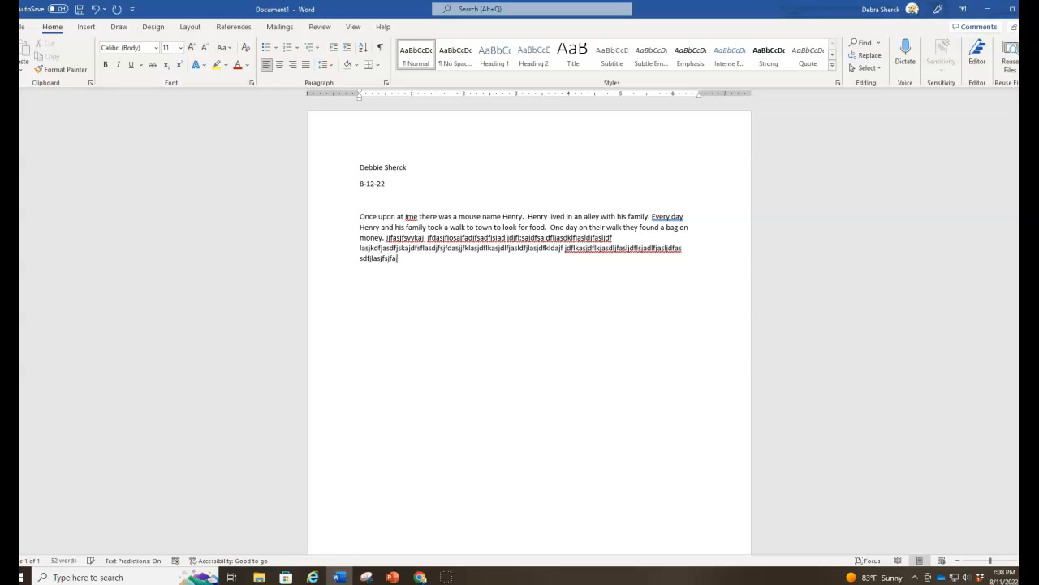
type("jdfdasdjfasdjflsadjfajdfj jf")
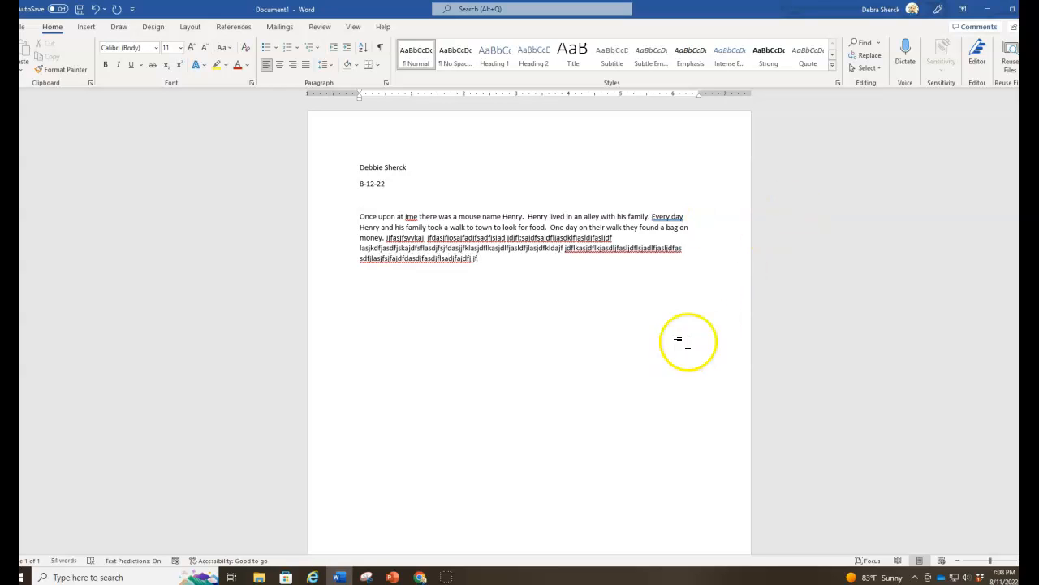
Step: Indent the first line of the story paragraph by one tab stop
left_click(361, 216)
key("Tab")
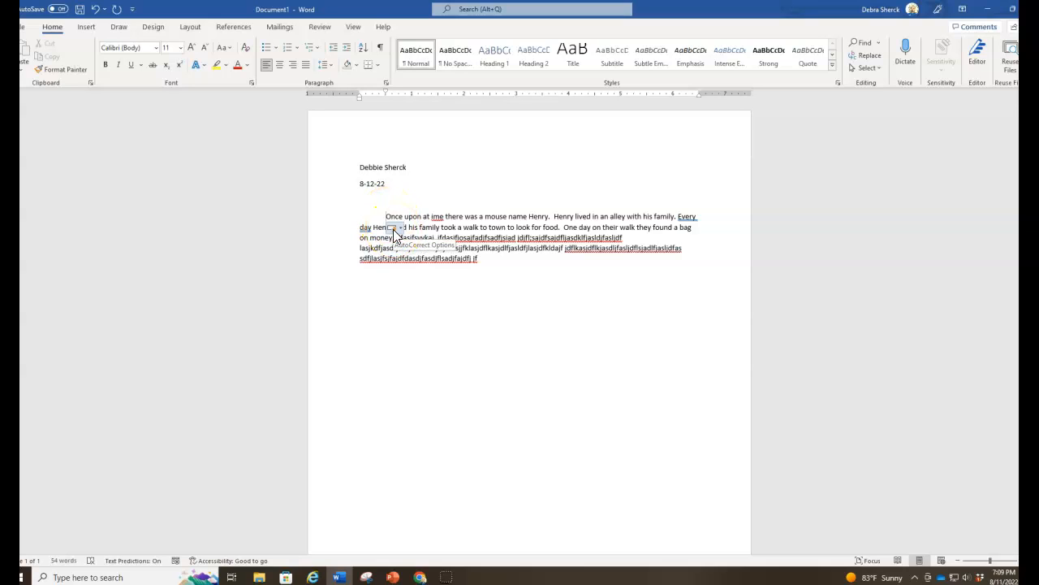
left_click(483, 258)
key("Return")
Step: Set the line spacing of the whole story paragraph to 2.0
left_click_drag(482, 258, 349, 216)
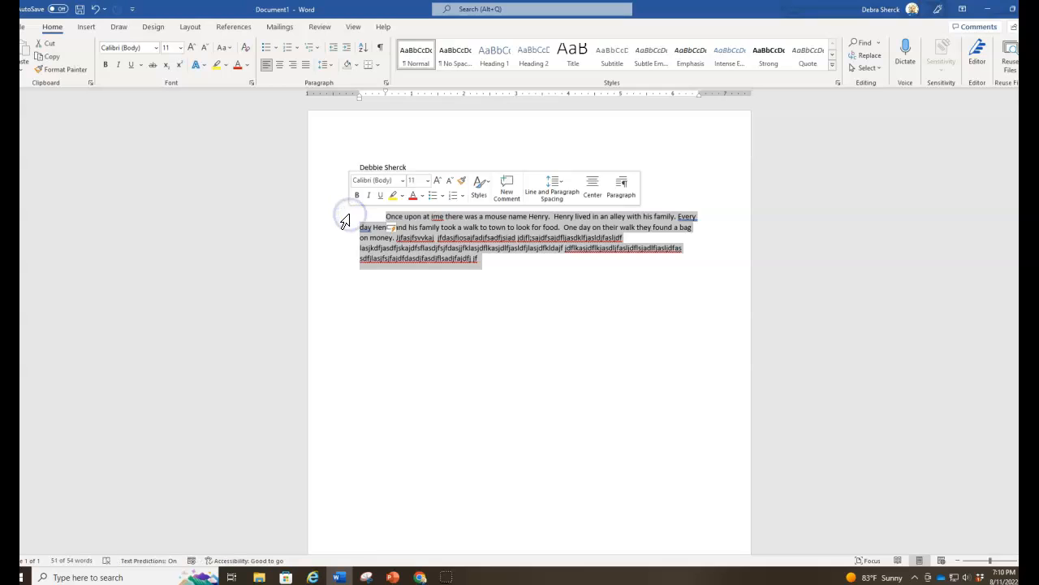
left_click(329, 66)
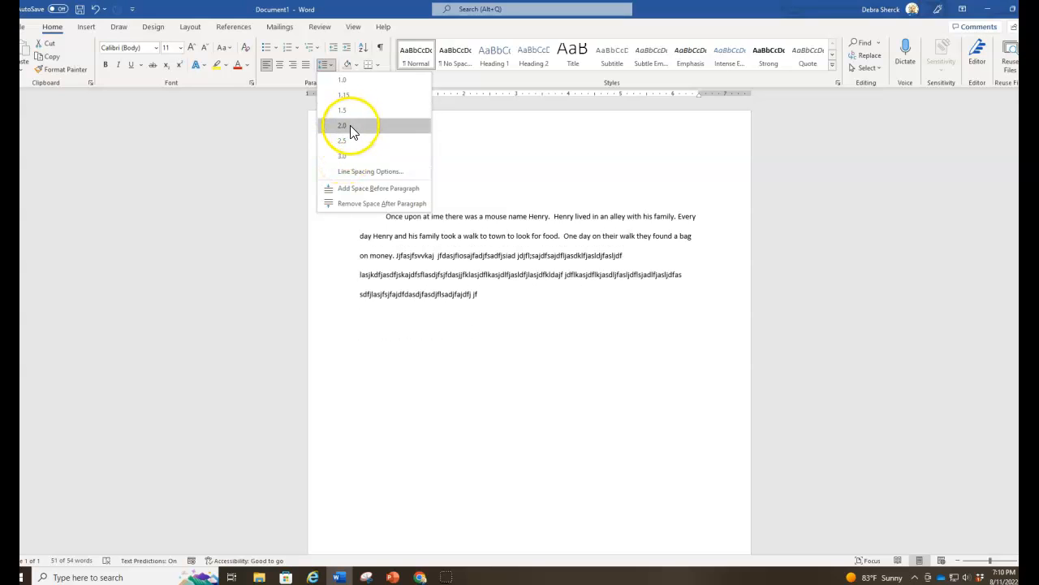
left_click(350, 125)
left_click(524, 306)
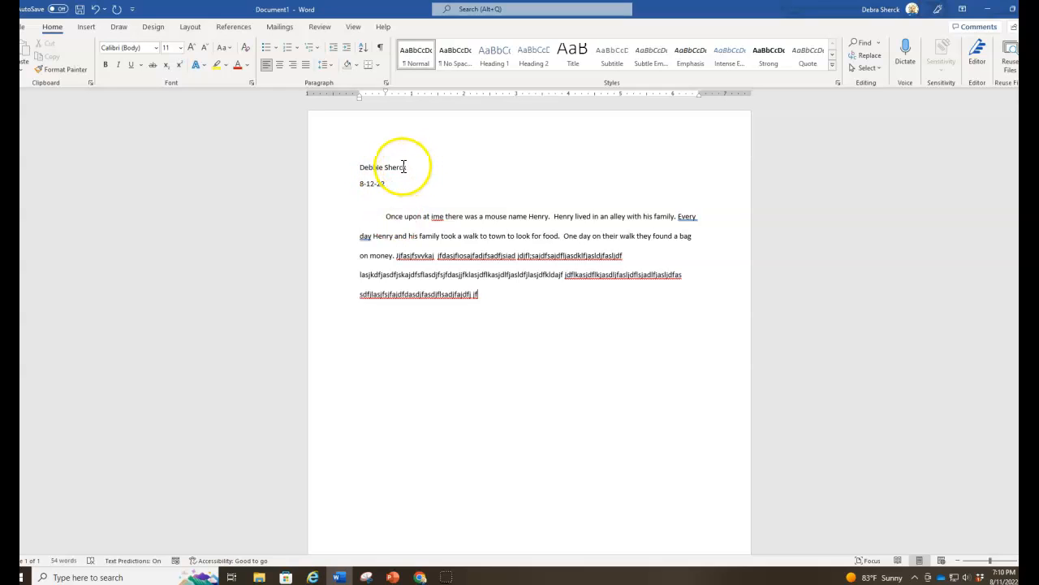
Step: View the document's sharing options and close them without sharing
left_click(386, 184)
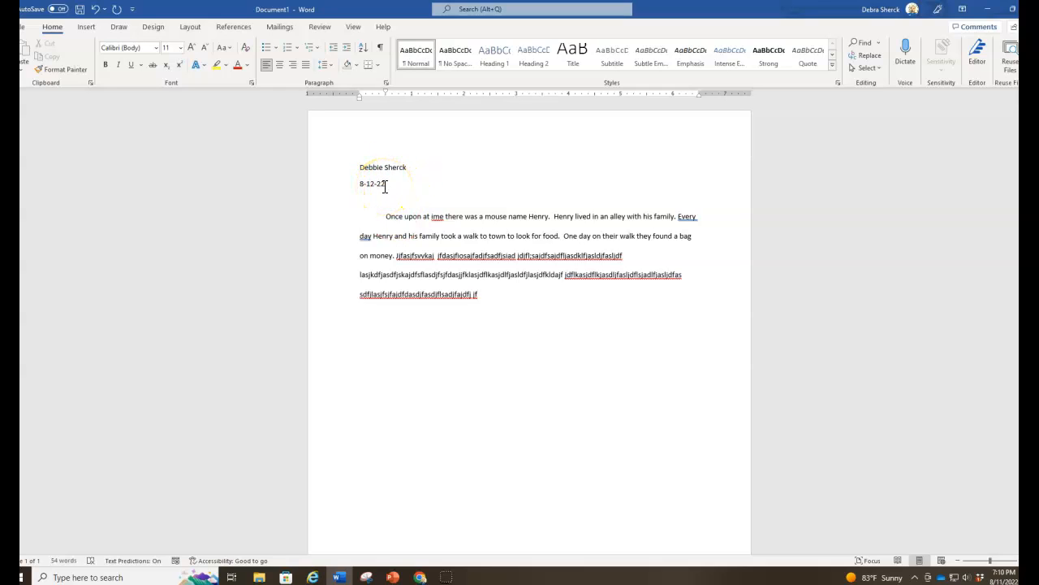
left_click(494, 306)
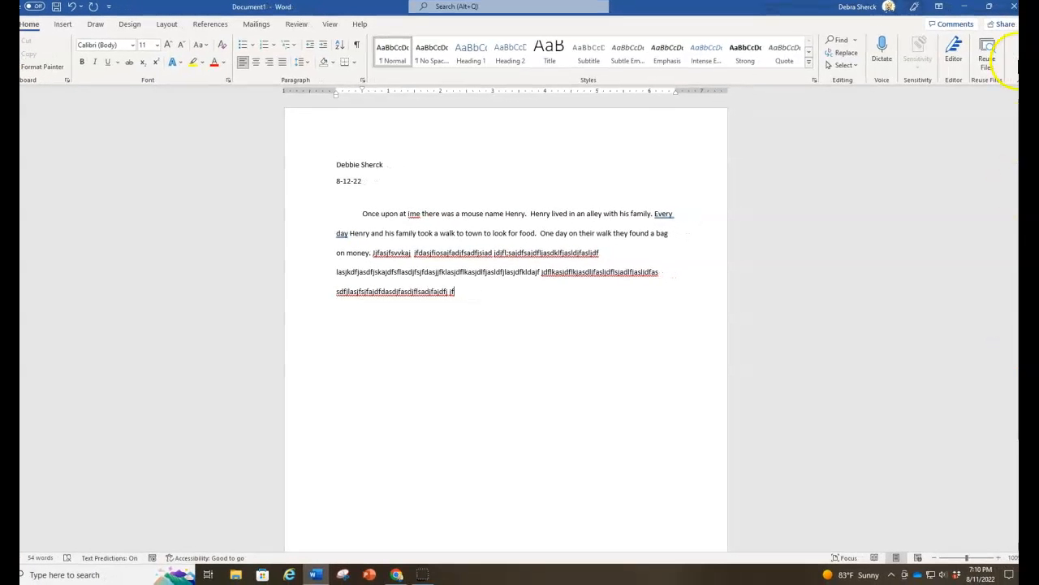
left_click(1004, 26)
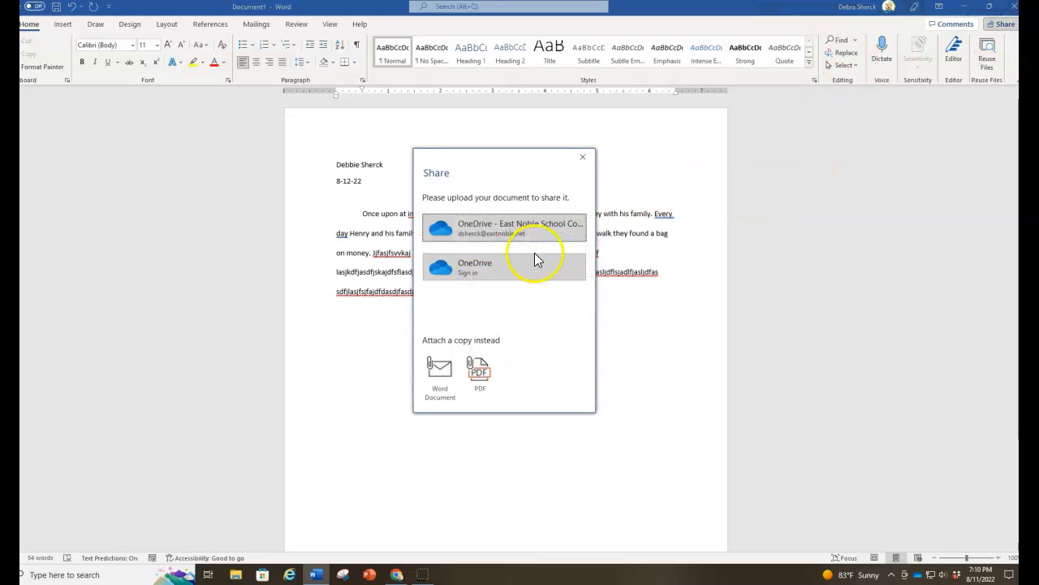
left_click(581, 158)
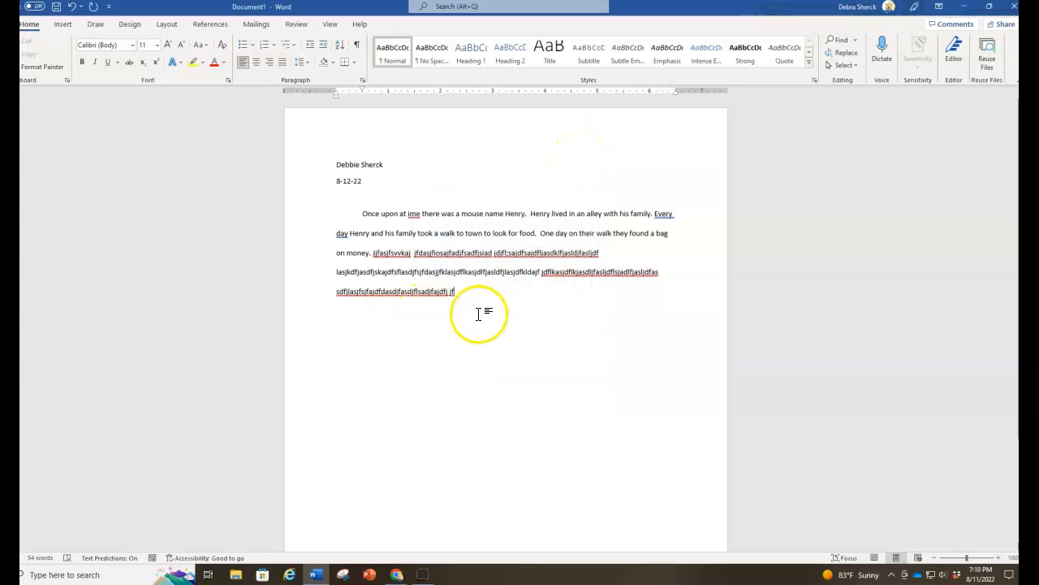